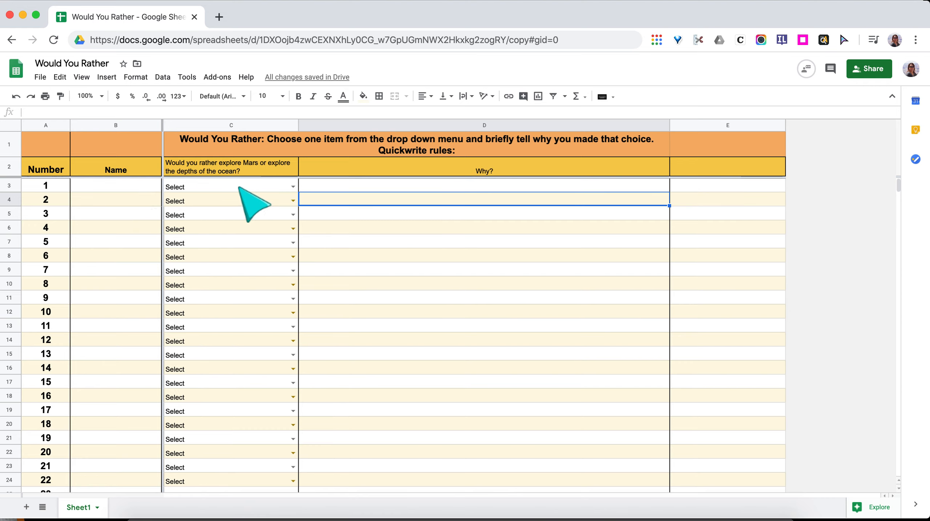
Step: Choose "explore Mars" from the dropdown for number 1 in cell C3
left_click(293, 187)
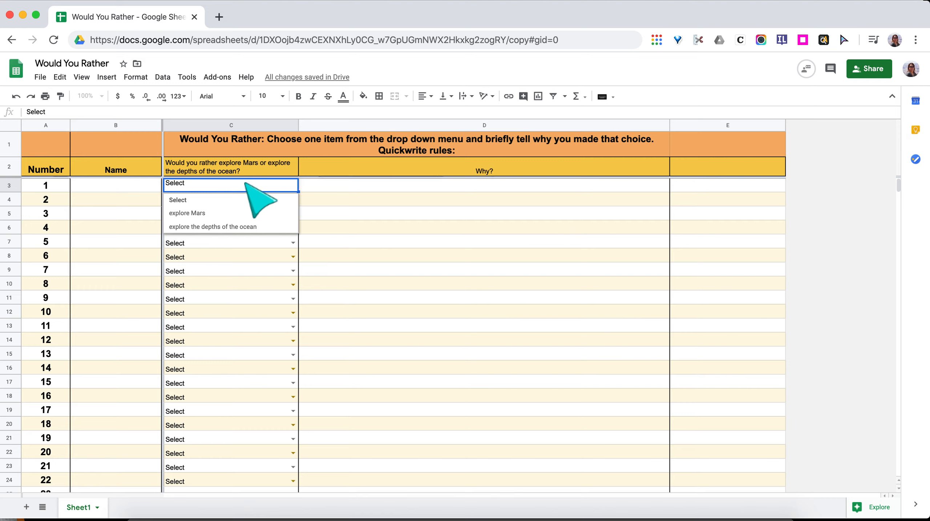
left_click(203, 214)
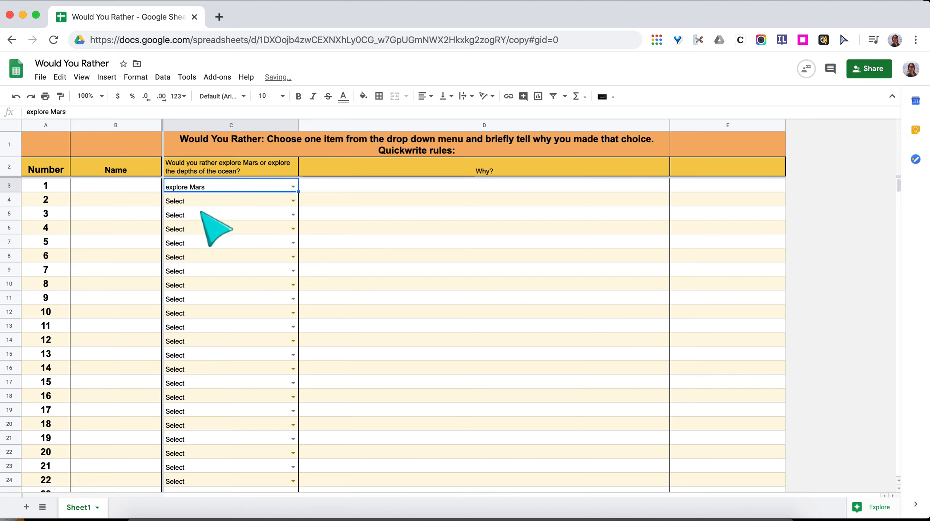
left_click(343, 187)
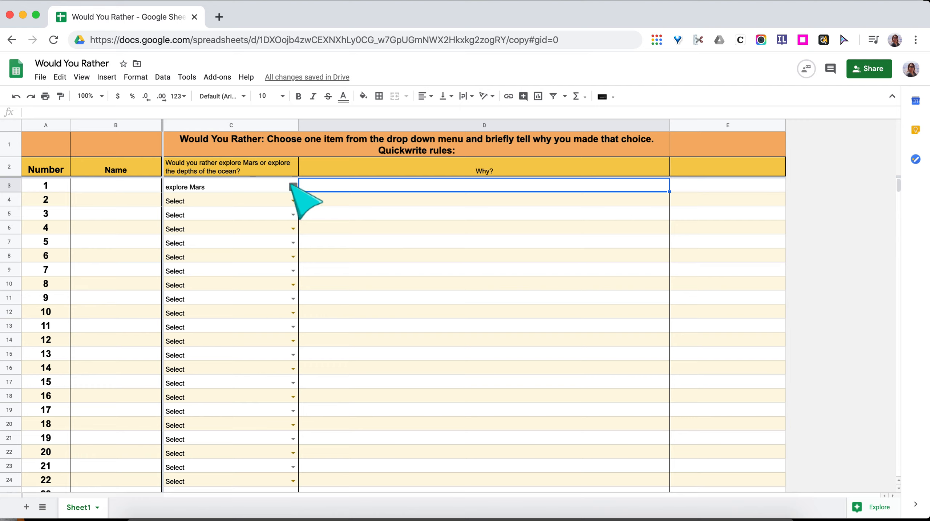
Step: Set up data validation for cell E3 with a list of items: Select, Mars, ocean, mountain
left_click(706, 183)
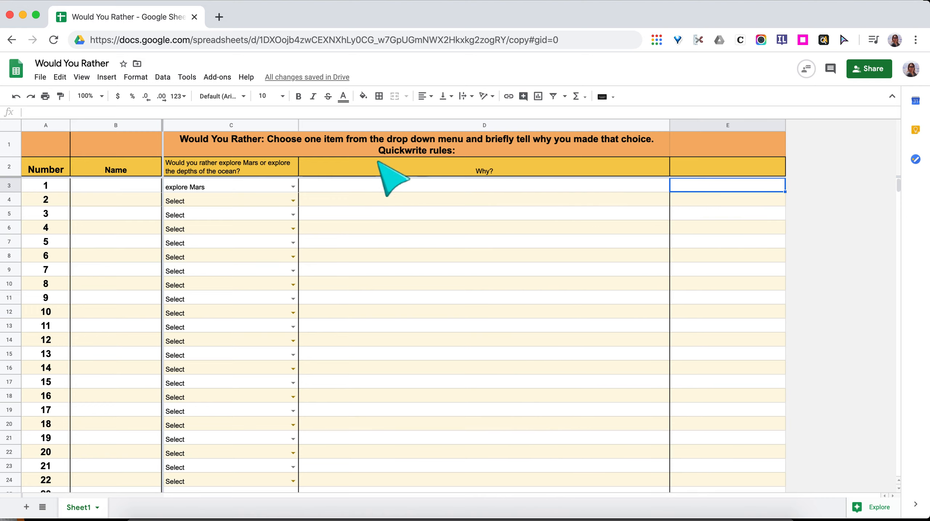
left_click(169, 78)
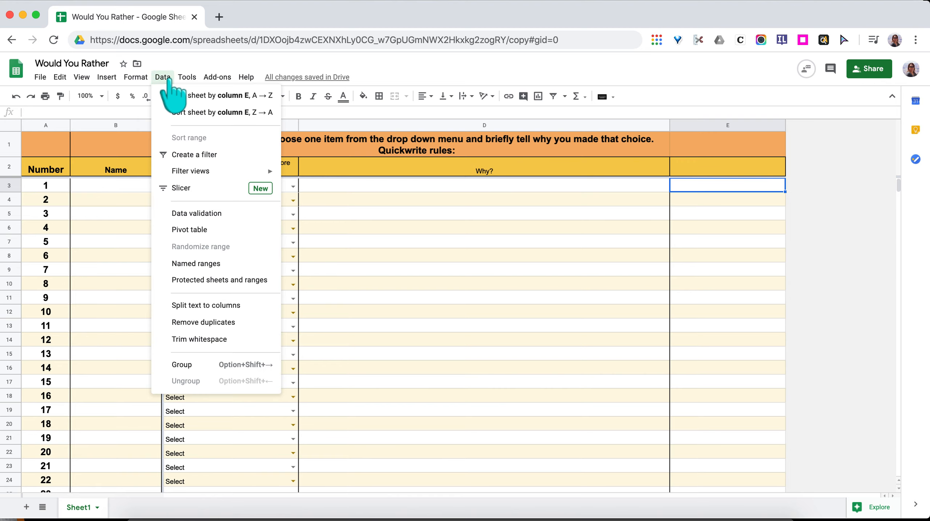
left_click(204, 215)
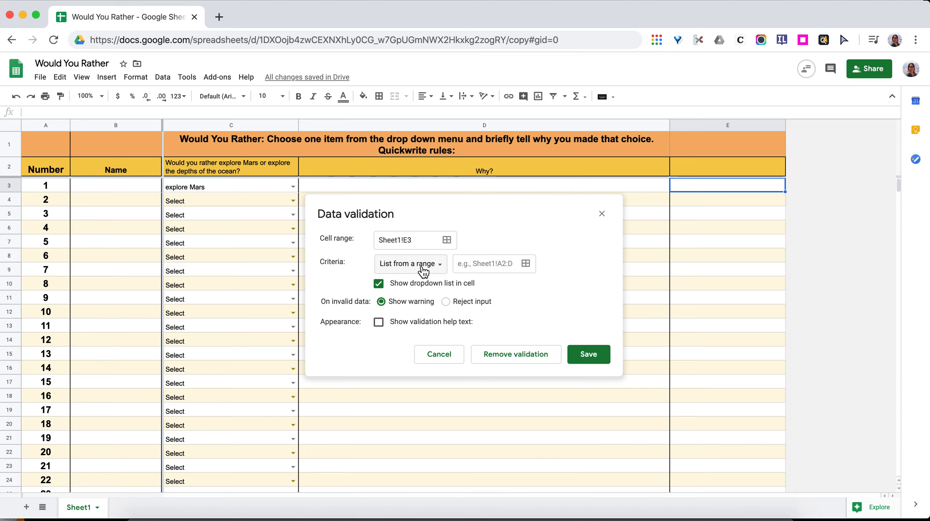
left_click(443, 270)
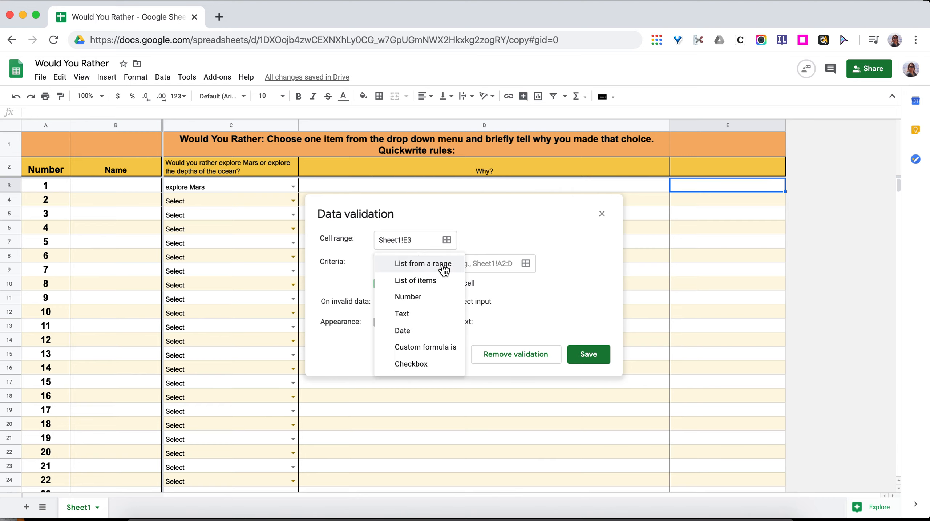
left_click(416, 281)
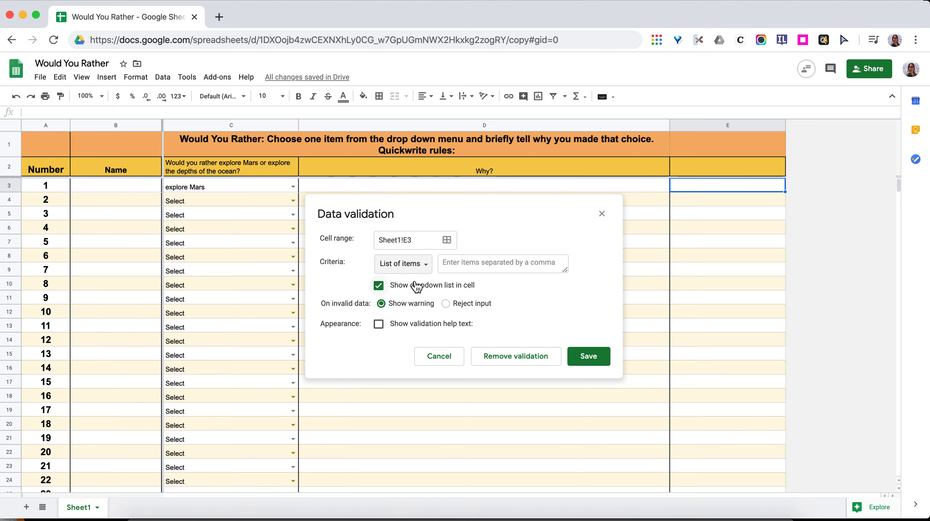
left_click(446, 265)
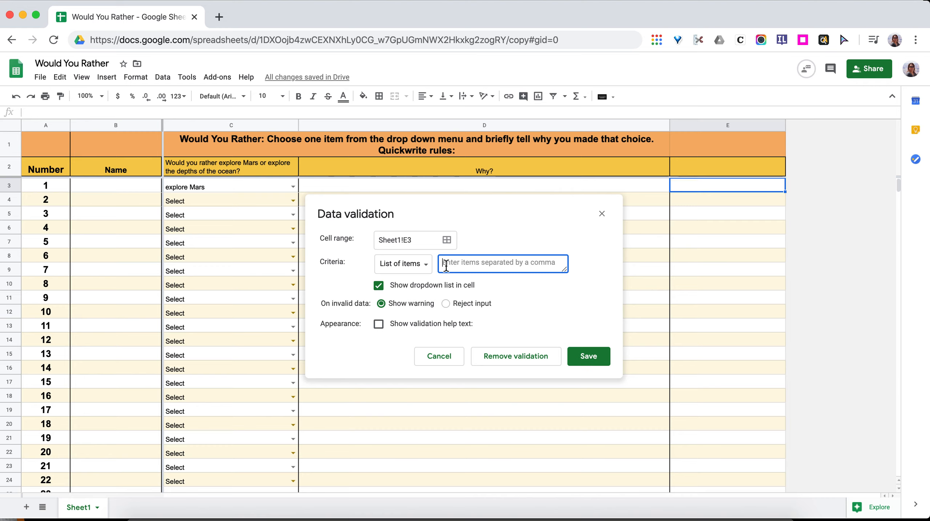
type("Select,Mars")
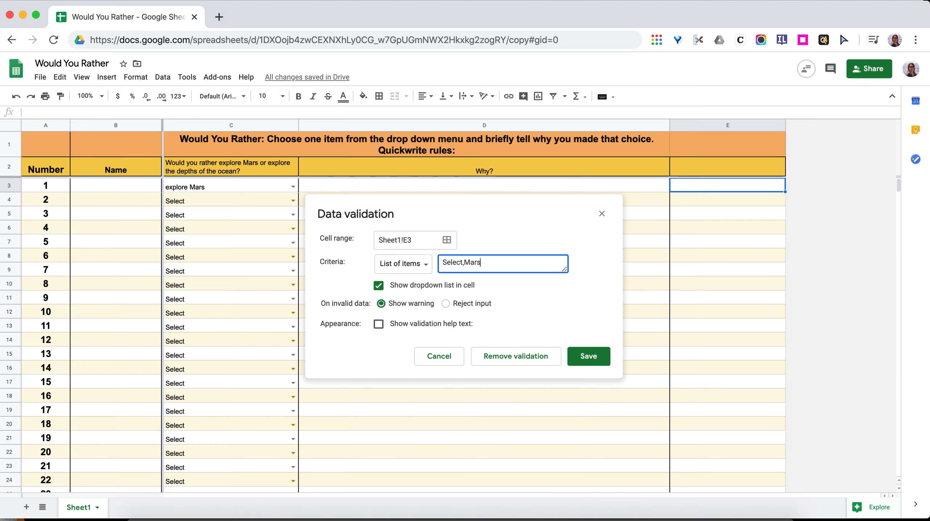
type("ocean, mountain")
Step: Set the E3 validation rule to reject invalid input and save it
left_click(446, 303)
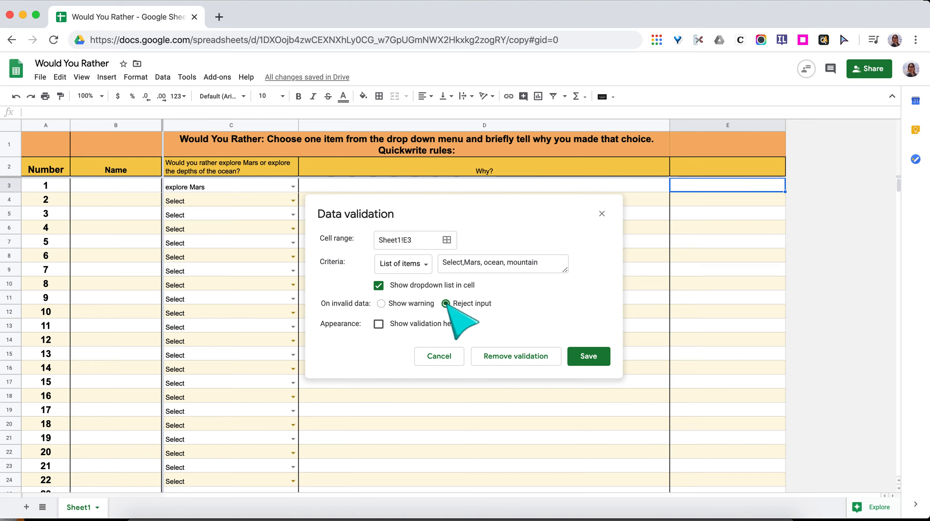
left_click(380, 303)
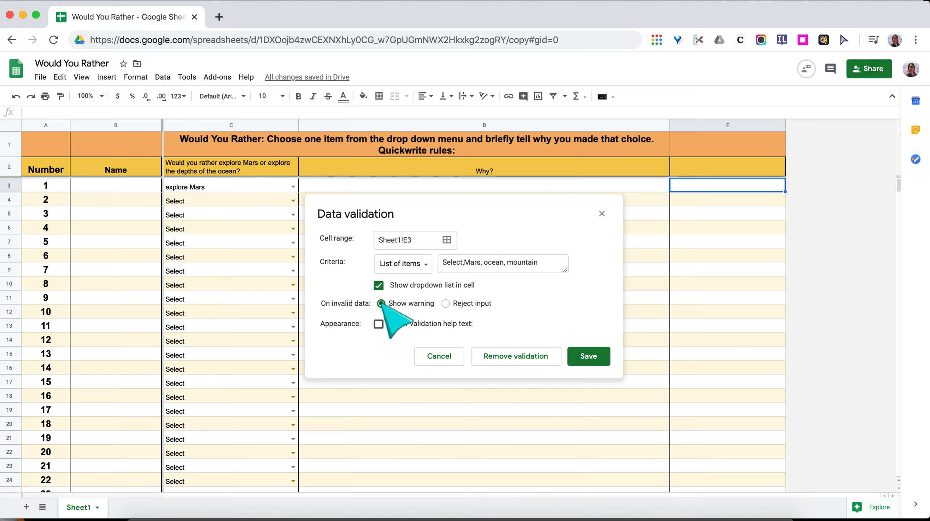
left_click(446, 303)
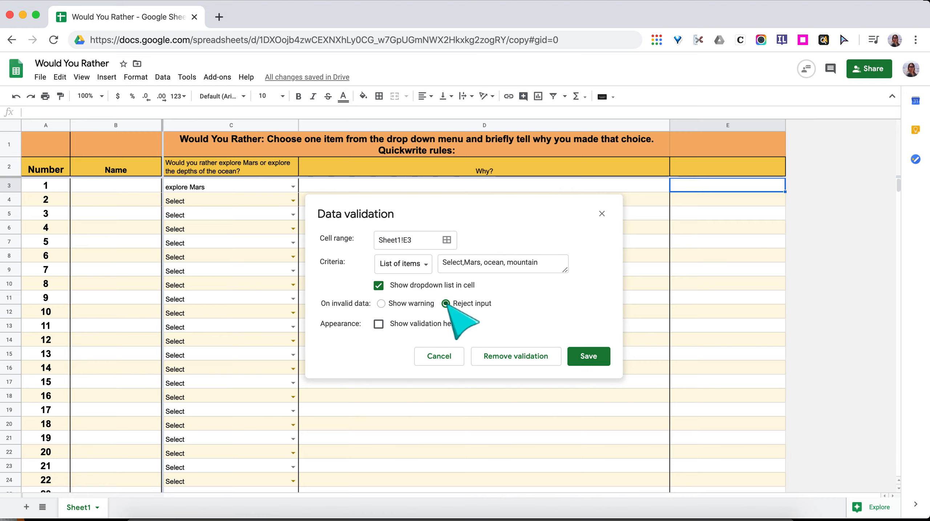
left_click(589, 356)
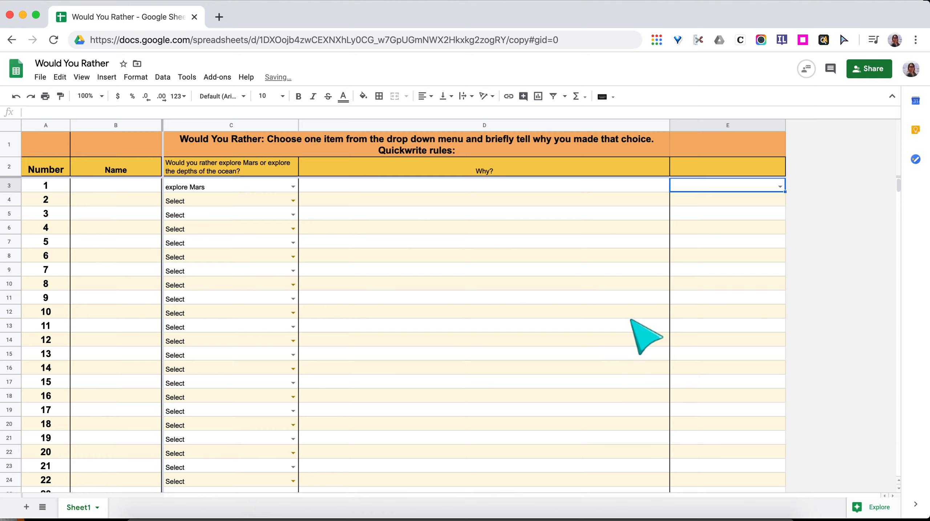
Step: Check the options in the E3 dropdown and copy it down column E through row 18
left_click(780, 186)
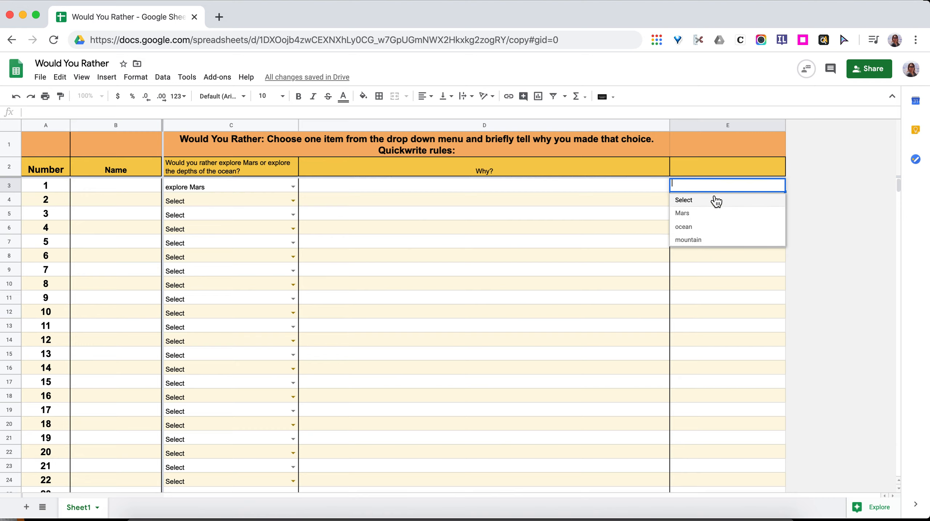
left_click(812, 188)
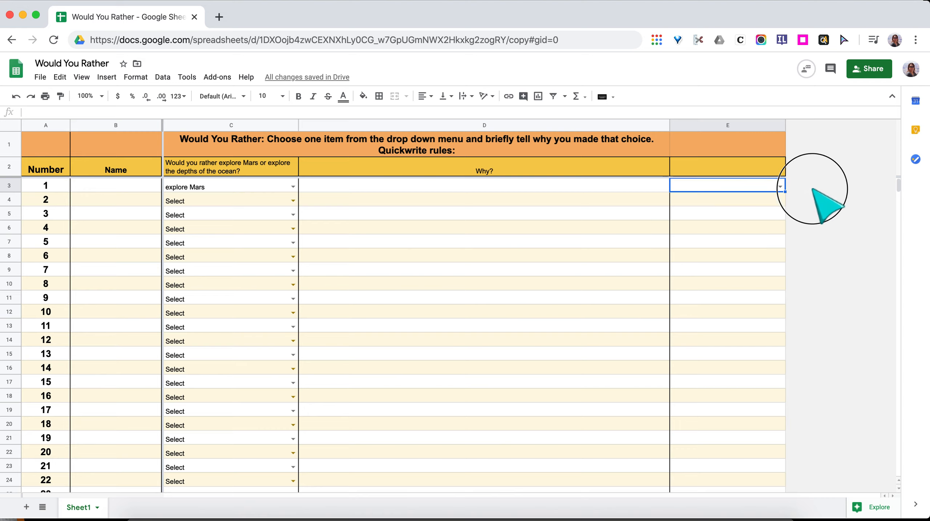
left_click(785, 191)
left_click_drag(785, 191, 773, 397)
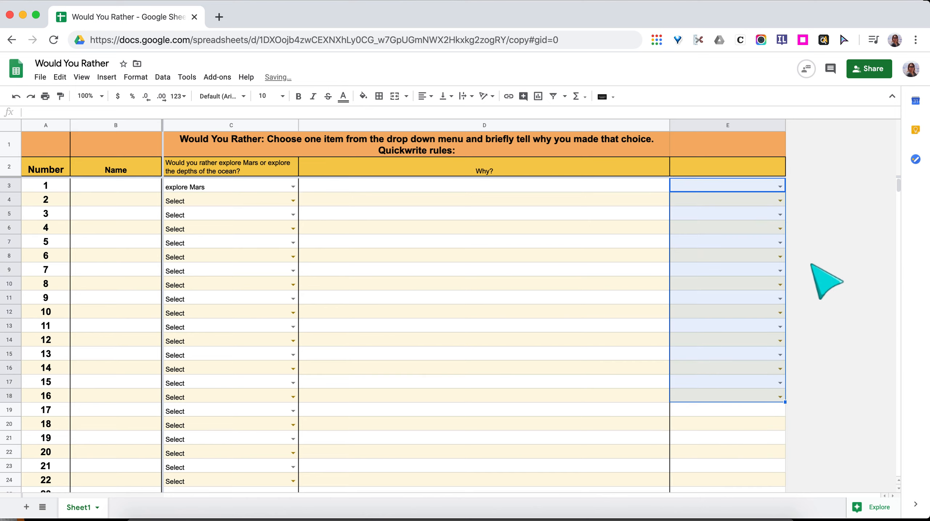
Step: Check the copied dropdown in E4 and choose Select in cell E18
left_click(780, 201)
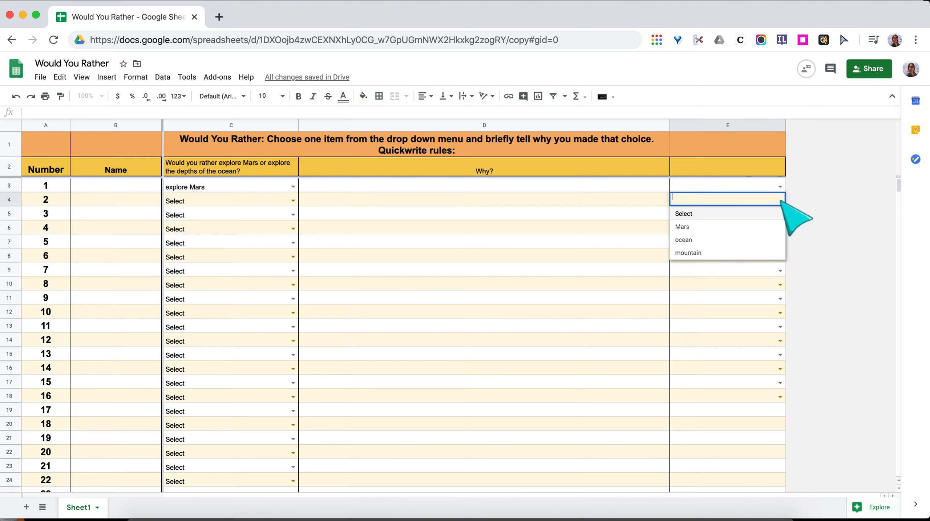
left_click(777, 214)
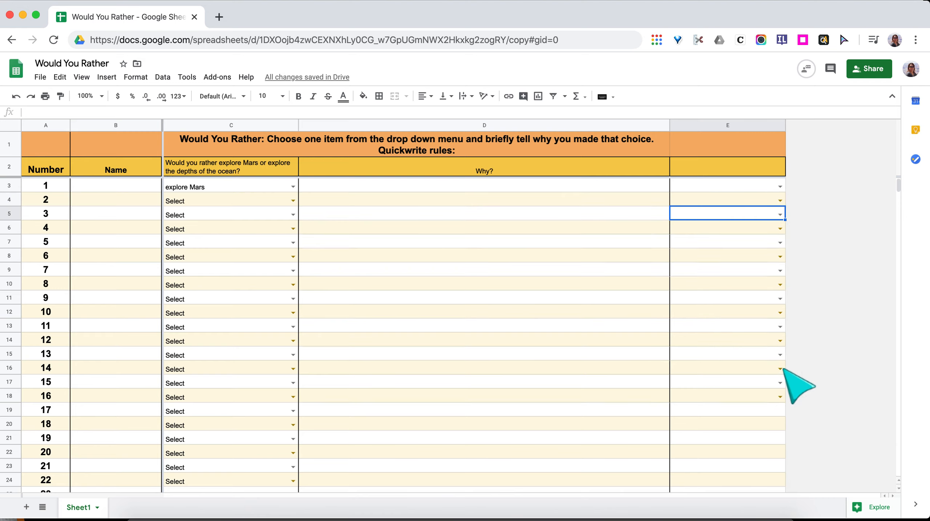
left_click(780, 397)
left_click(711, 411)
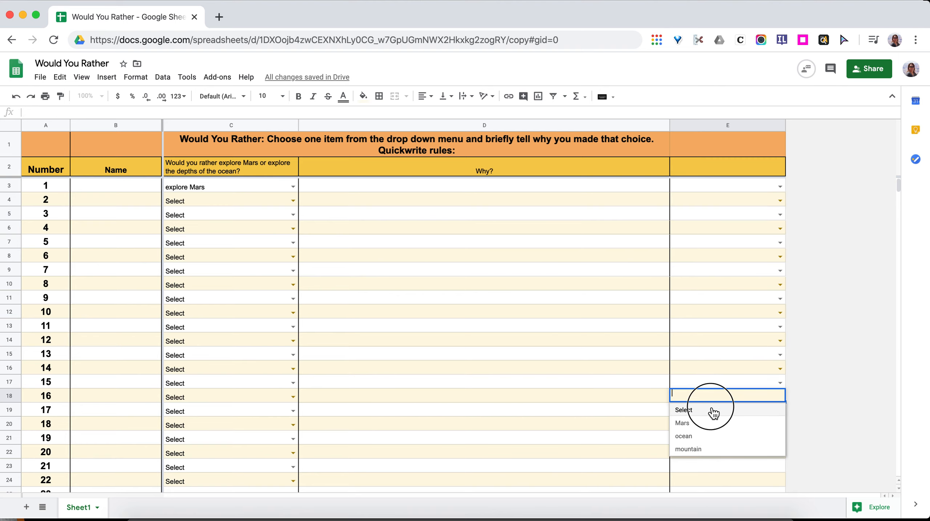
Step: Fill the Select value and dropdown from E18 down through E28, and check the options in E19
scroll(711, 407, "down", 3)
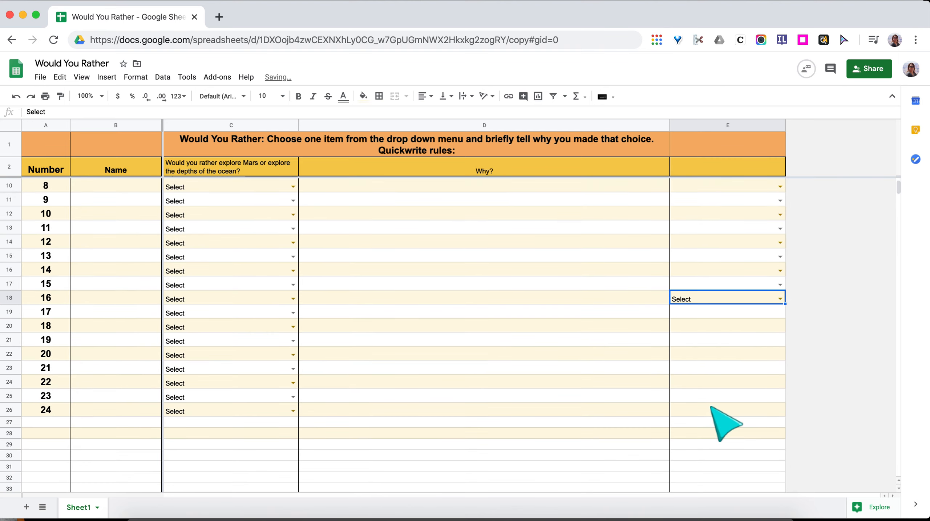
left_click_drag(785, 304, 781, 436)
left_click(823, 407)
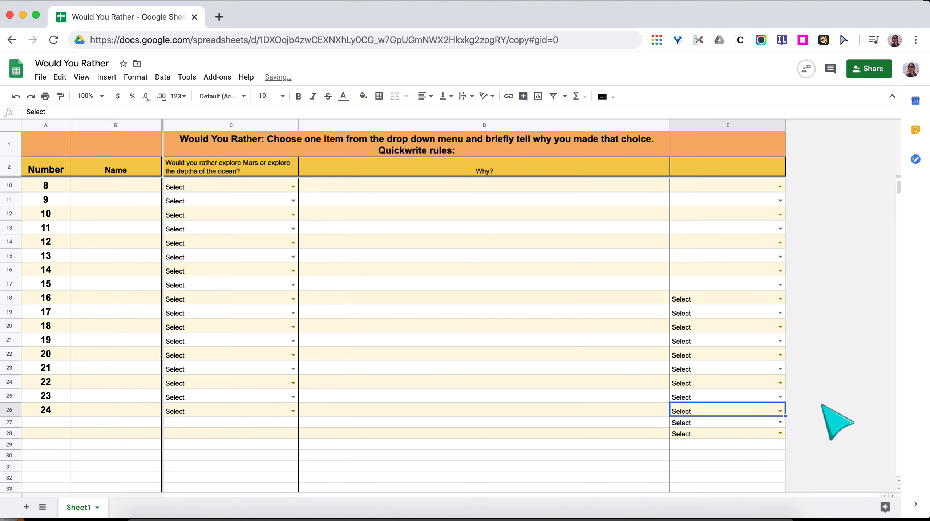
left_click(780, 313)
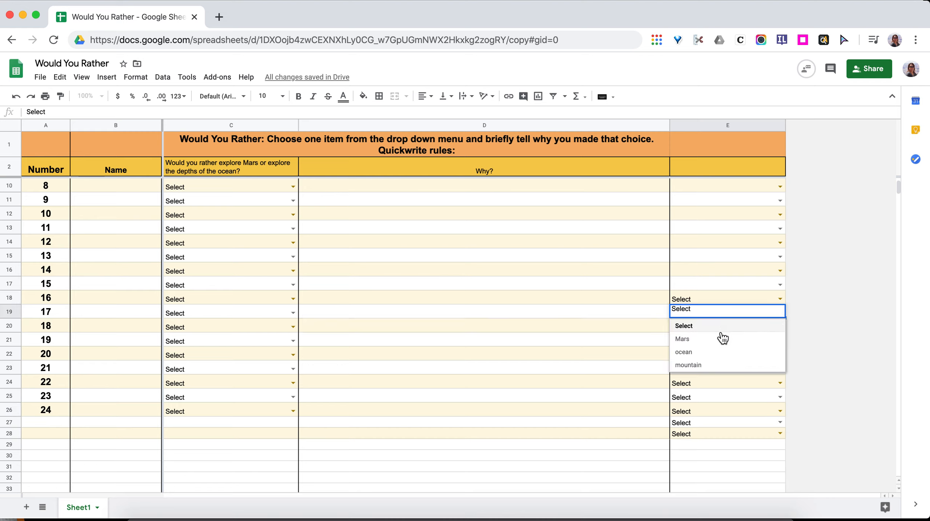
key("Return")
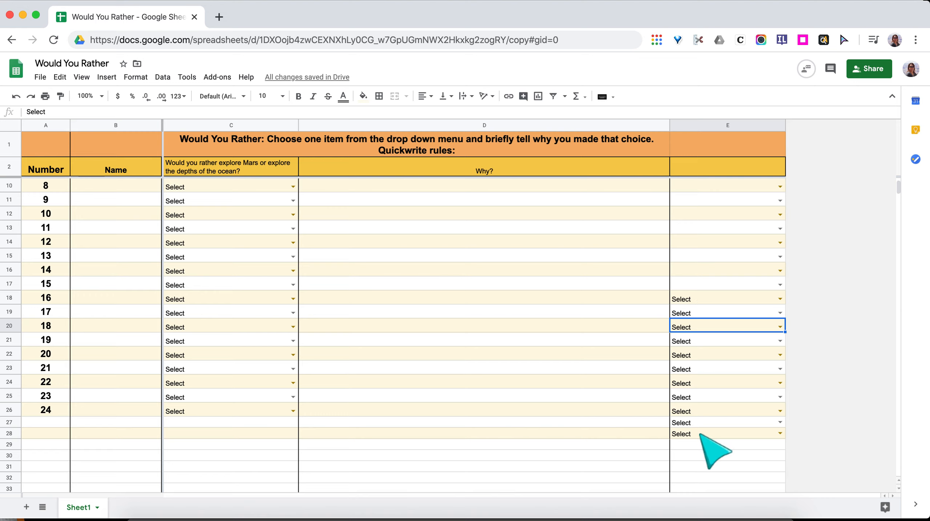
scroll(717, 270, "up", 2)
scroll(716, 270, "down", 2)
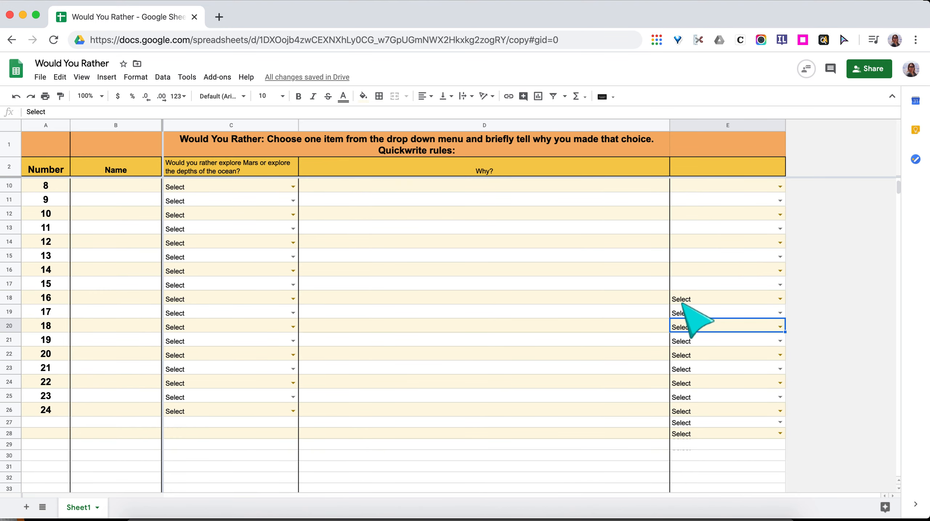
Step: Remove the data validation from cells E18 through E28
left_click(784, 300)
left_click_drag(784, 302, 788, 435)
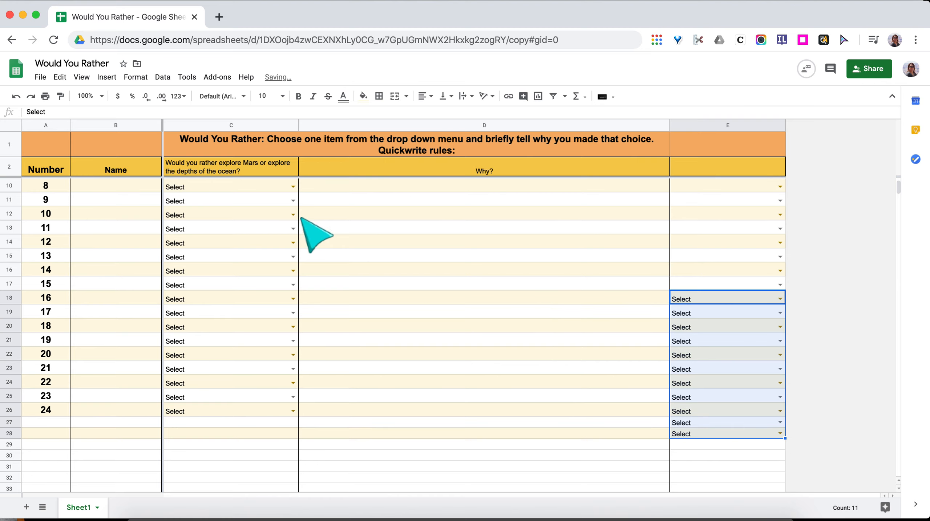
left_click(163, 77)
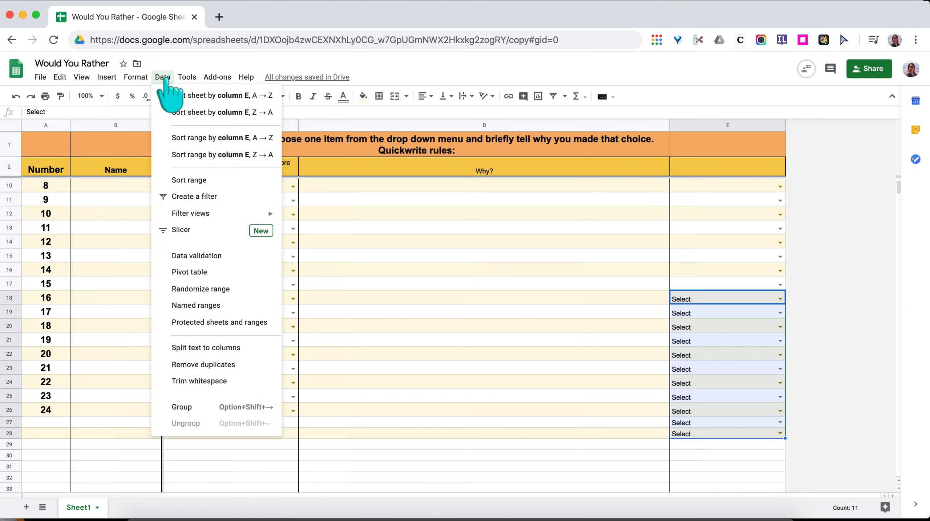
left_click(193, 257)
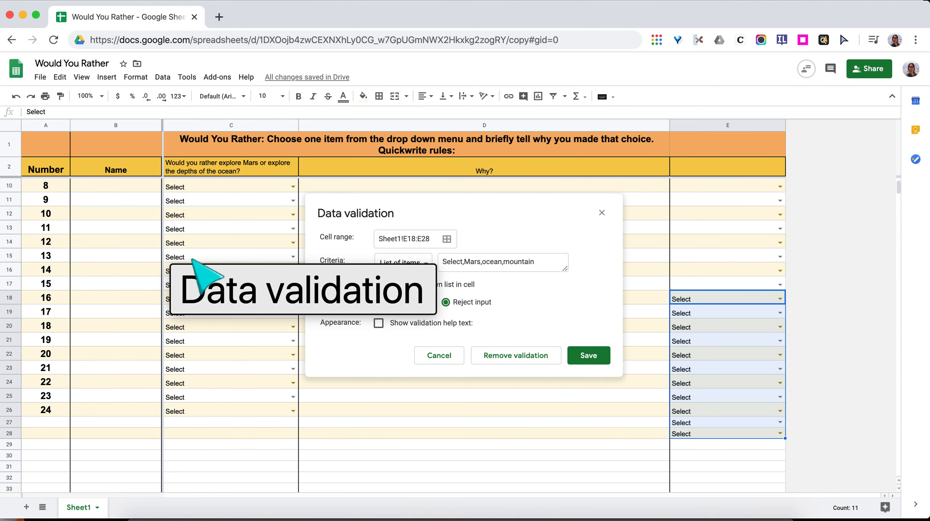
left_click(516, 356)
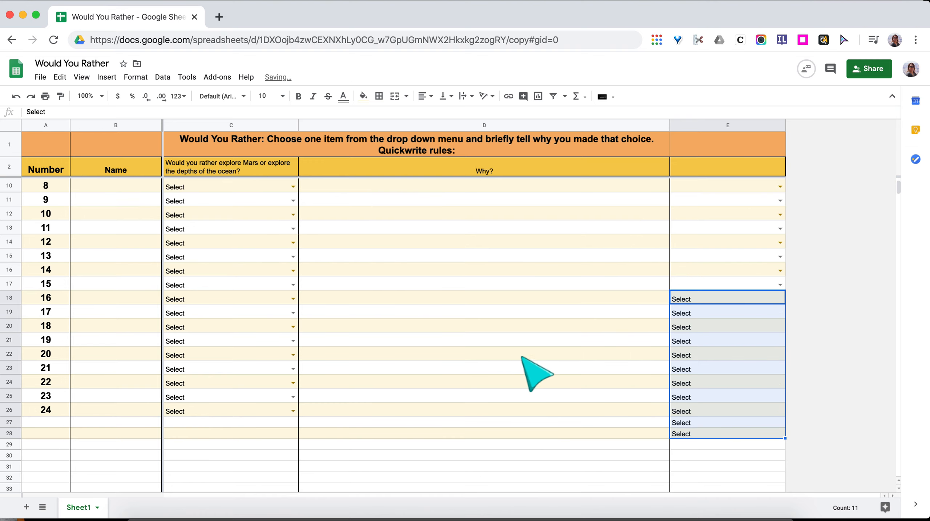
Step: Clear the leftover Select text from cells E18 through E28
left_click(780, 313)
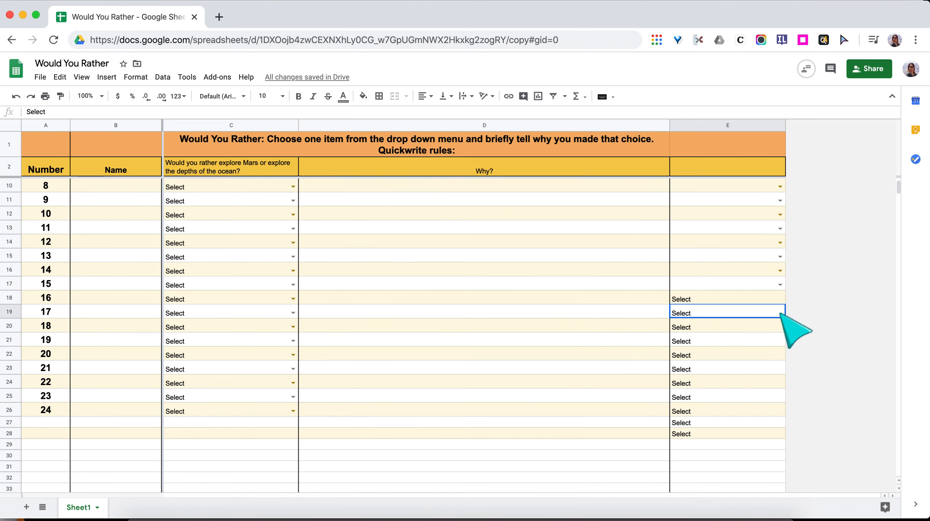
left_click_drag(702, 299, 717, 435)
key("Delete")
left_click(719, 445)
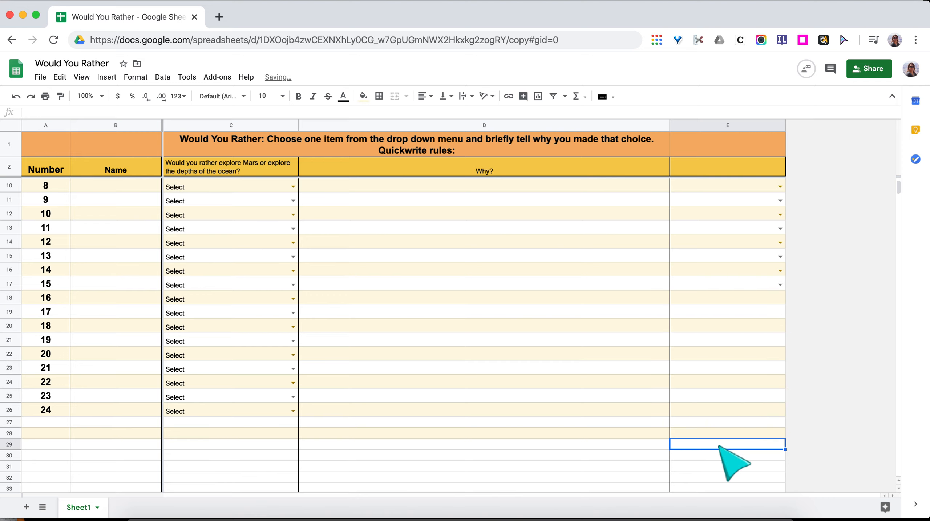
Step: Copy the blank dropdown from E17 down column E through row 26, the row for number 24
left_click(770, 284)
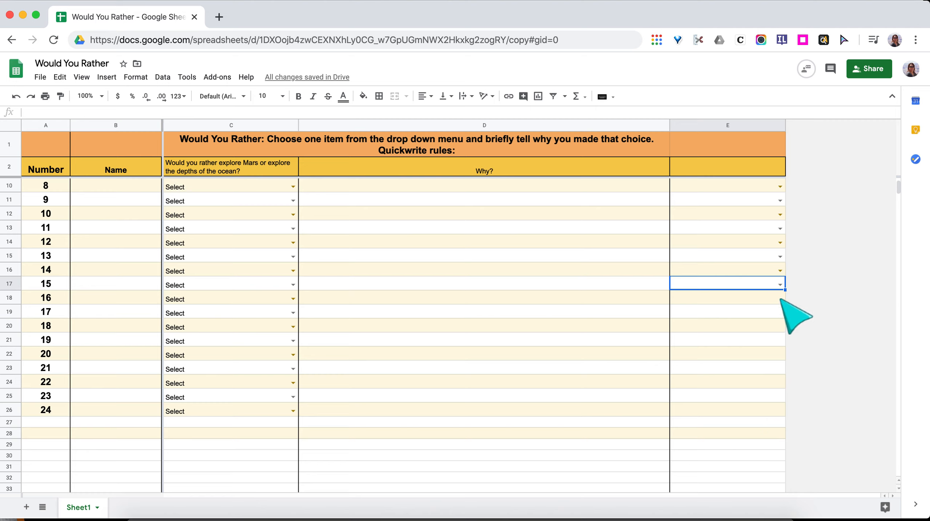
left_click_drag(785, 290, 776, 414)
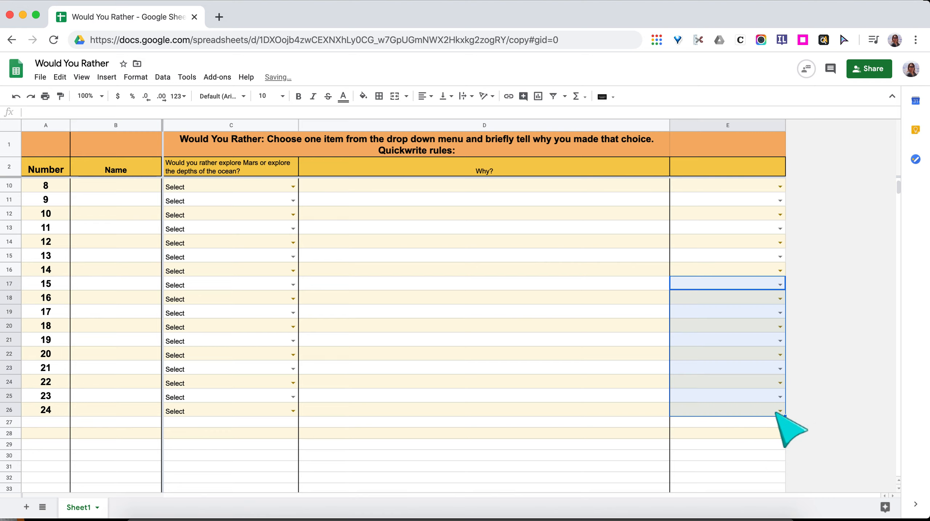
left_click(668, 466)
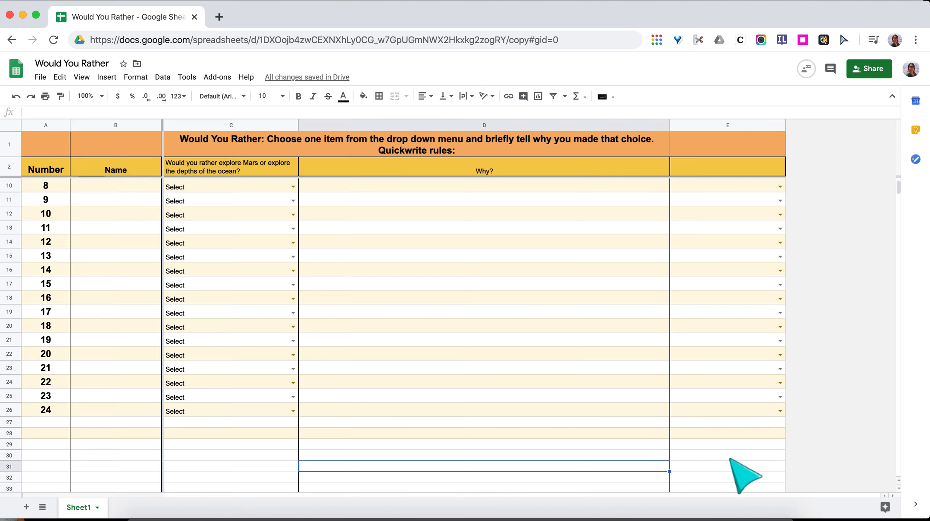
left_click(265, 187)
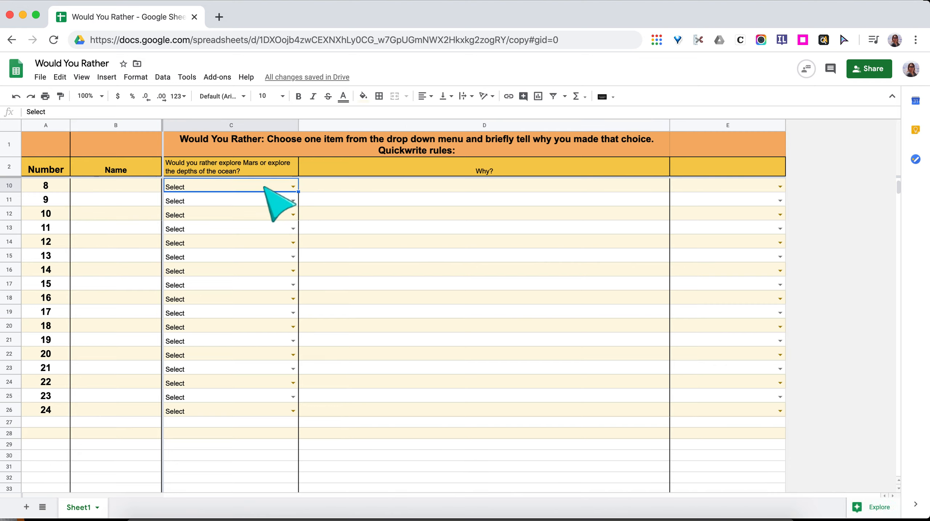
Step: Add valley to the data validation list for cell E10, making its items Select,Mars,ocean,mountain,valley
left_click(731, 186)
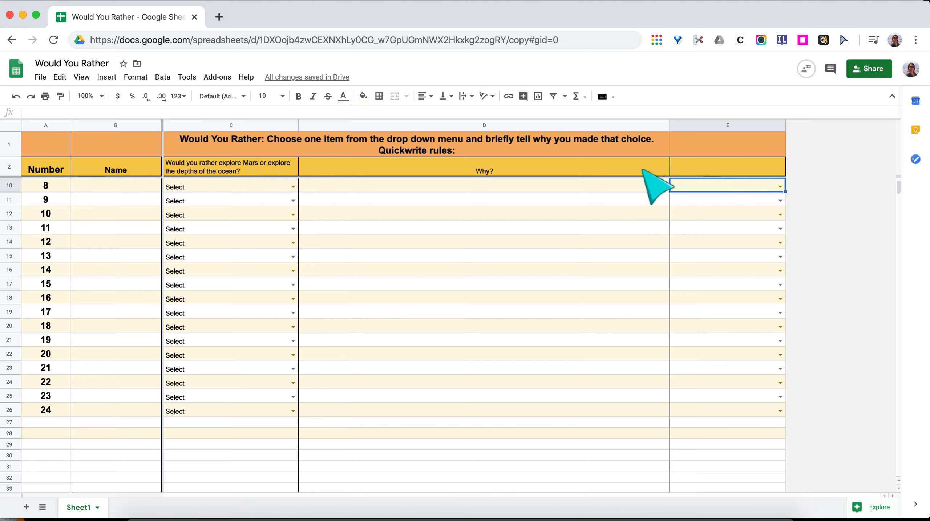
left_click(166, 78)
left_click(163, 77)
left_click(186, 215)
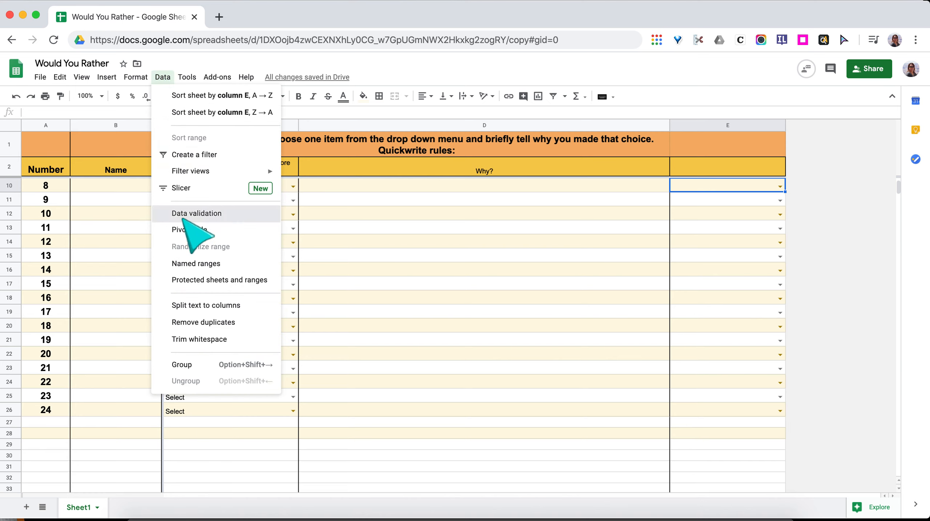
left_click(541, 268)
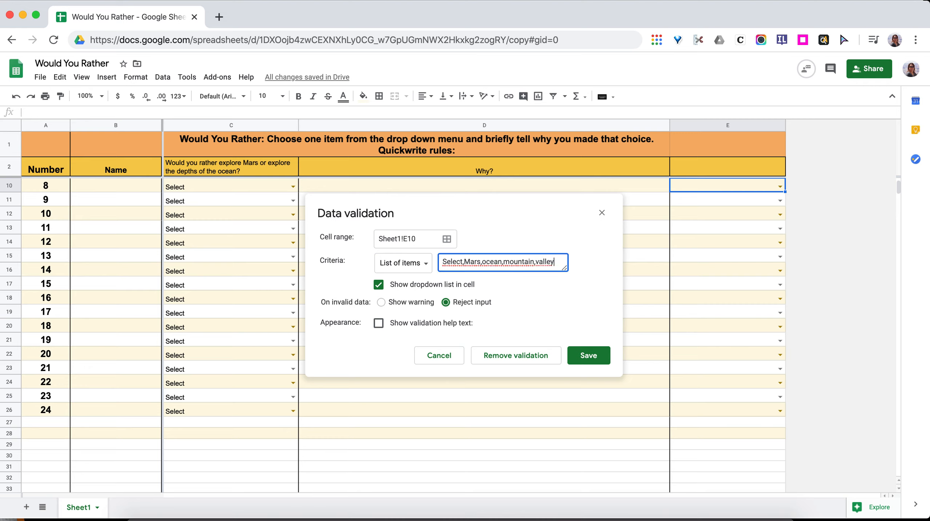
left_click(589, 355)
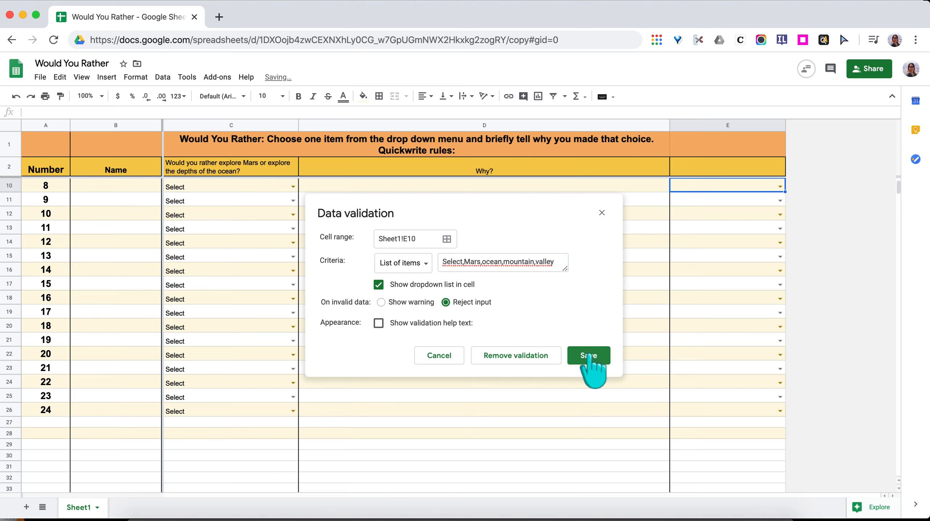
Step: Compare the dropdown options in cell E11 with those in the edited cell E10
left_click(780, 201)
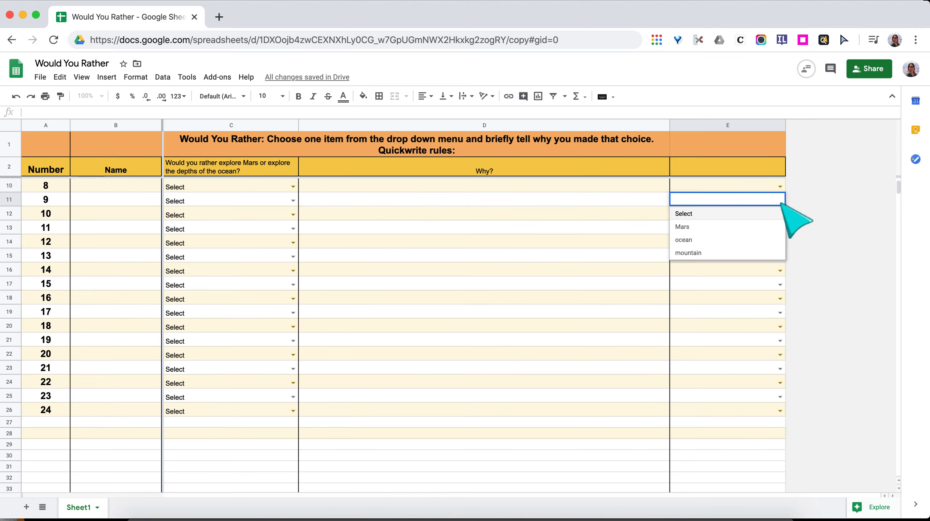
left_click(766, 187)
left_click(780, 186)
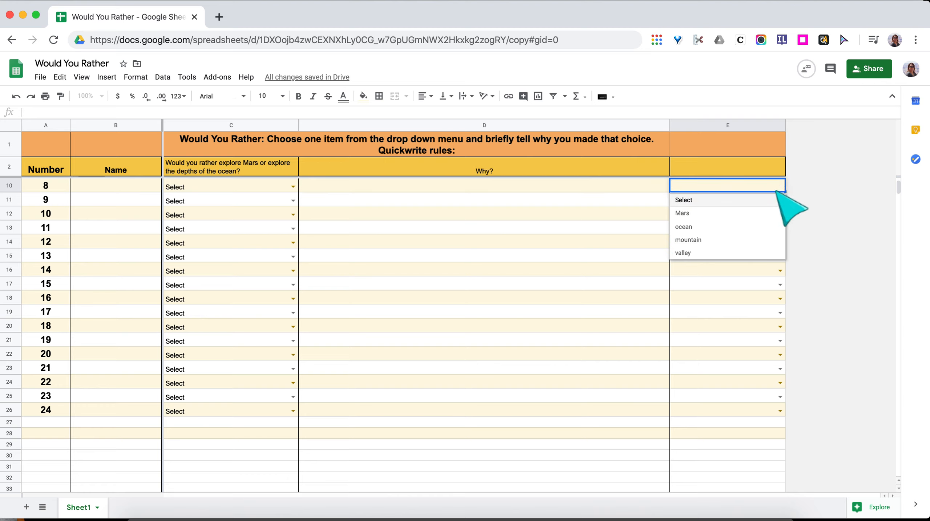
Step: Fill the updated dropdown from E10 down column E through row 26, the row for number 24
left_click_drag(785, 192, 791, 249)
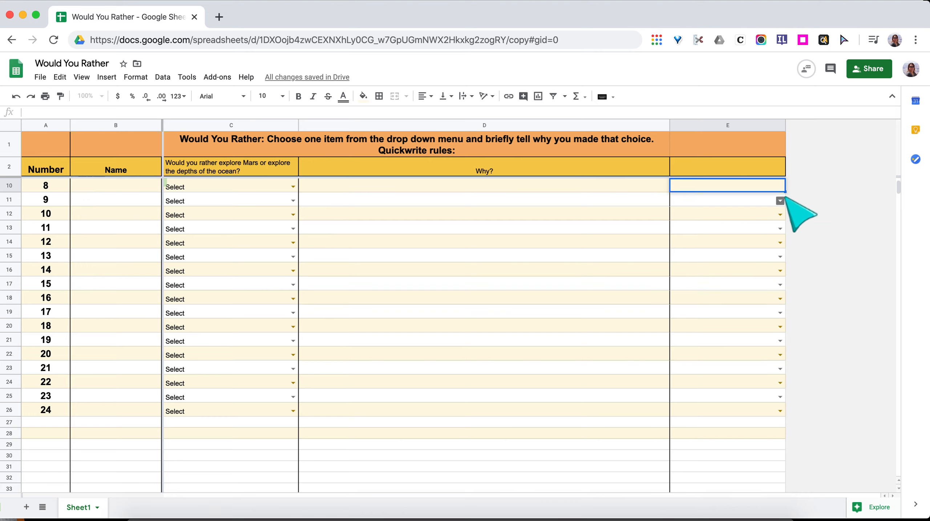
left_click_drag(786, 192, 781, 252)
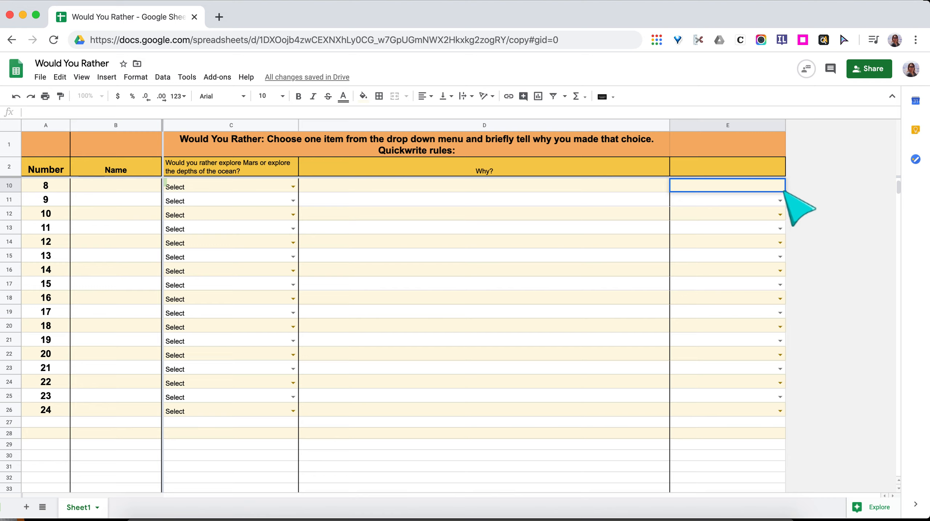
left_click_drag(783, 190, 780, 233)
left_click(770, 187)
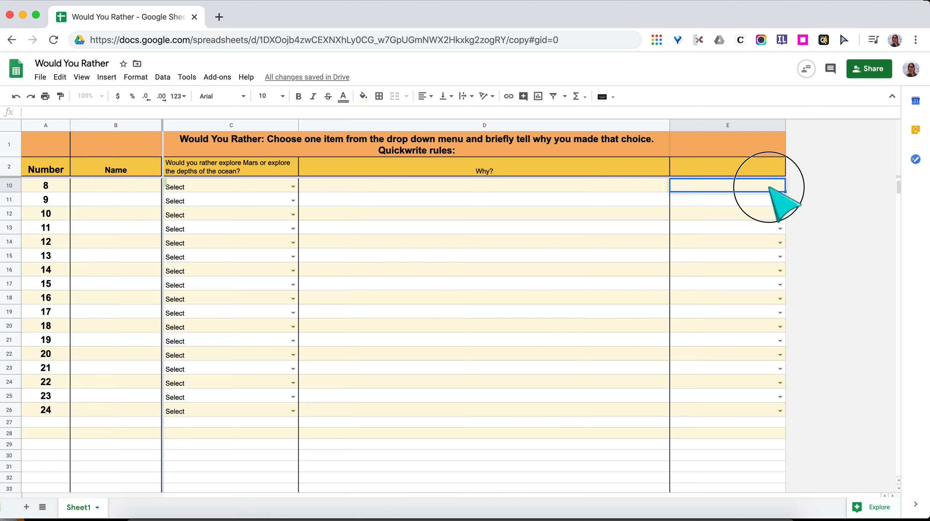
left_click_drag(786, 191, 780, 469)
left_click(780, 466)
left_click(761, 188)
left_click_drag(784, 191, 779, 415)
left_click(766, 352)
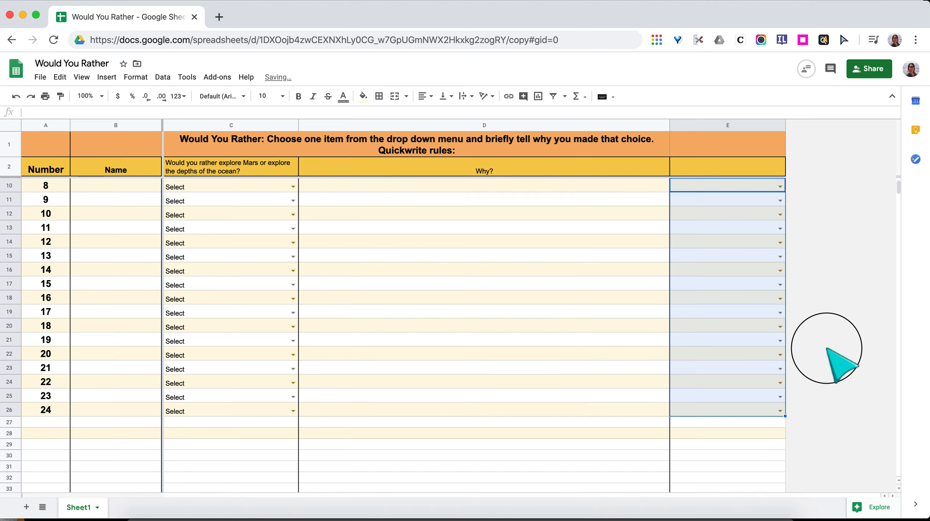
Step: Check the dropdown options in E11 and E17, and select cell C10
left_click(780, 200)
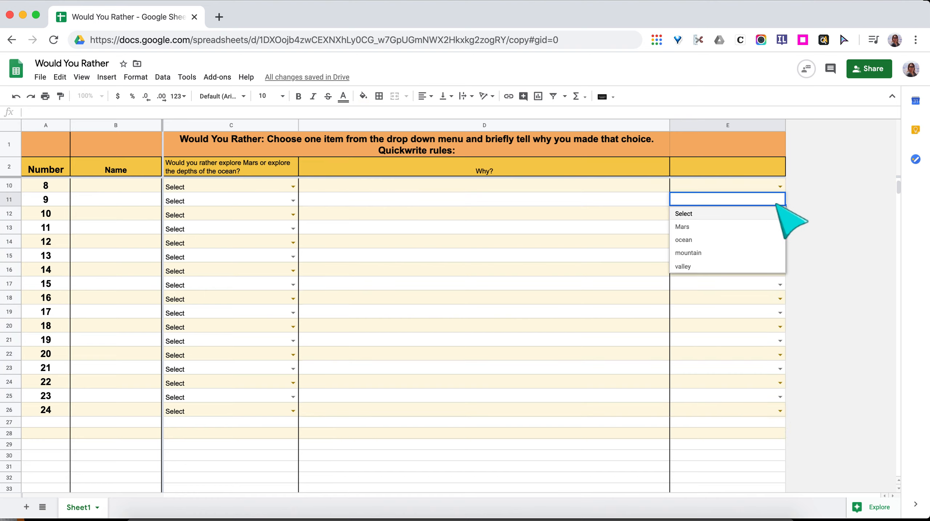
left_click(780, 284)
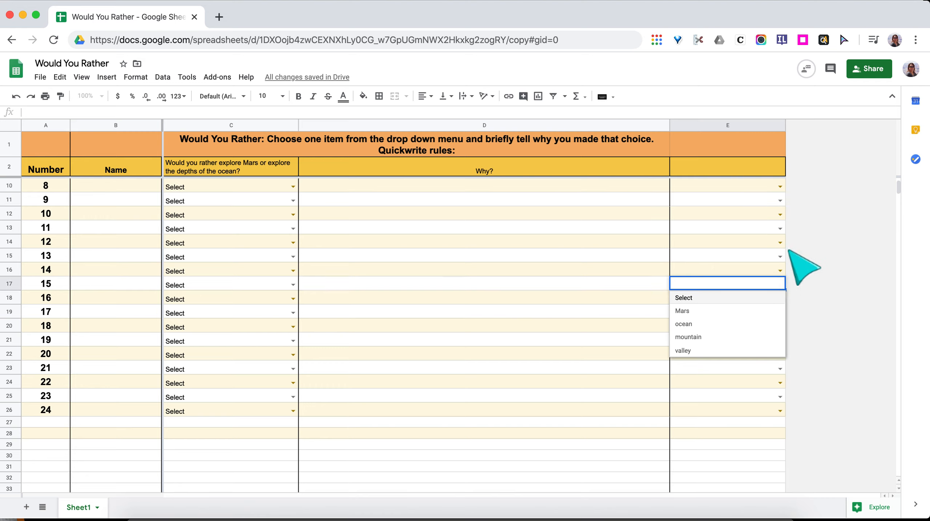
left_click(818, 222)
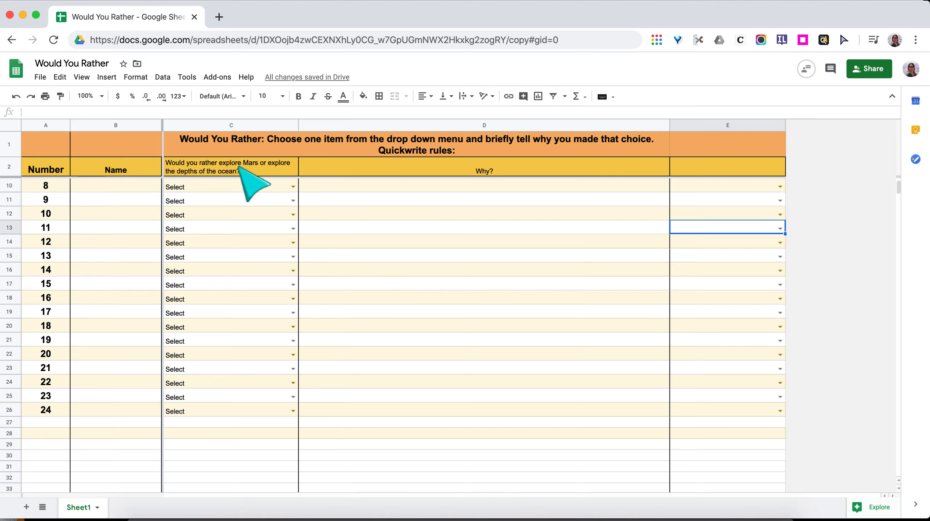
left_click(279, 185)
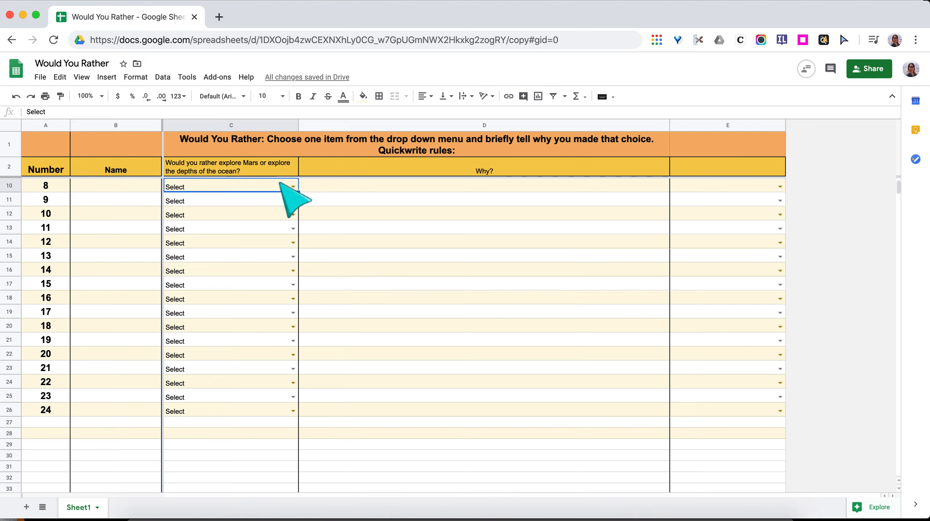